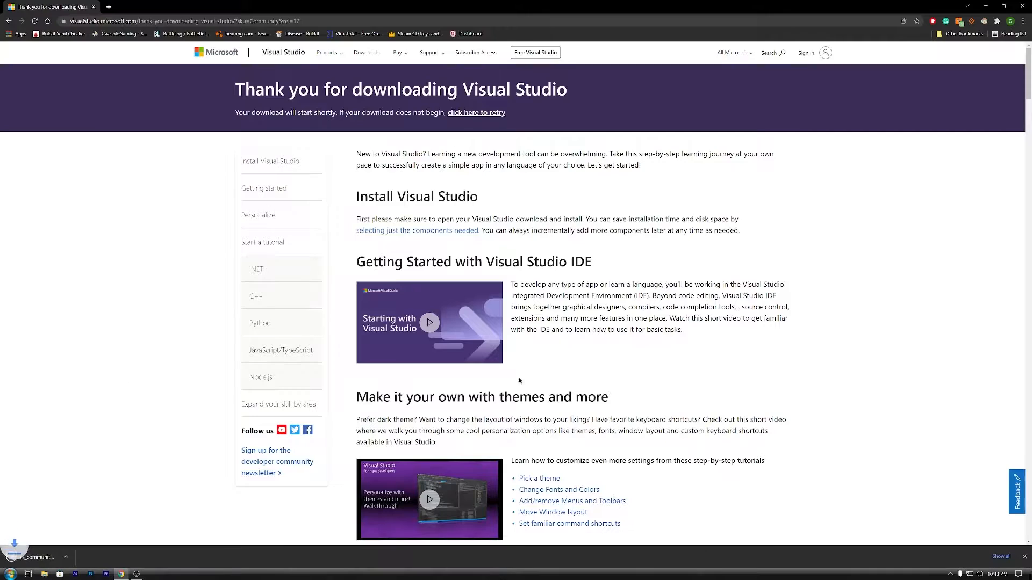
Open the downloaded vs_community installer file and close the browser
{"action": "left_click", "coordinate": [86, 557]}
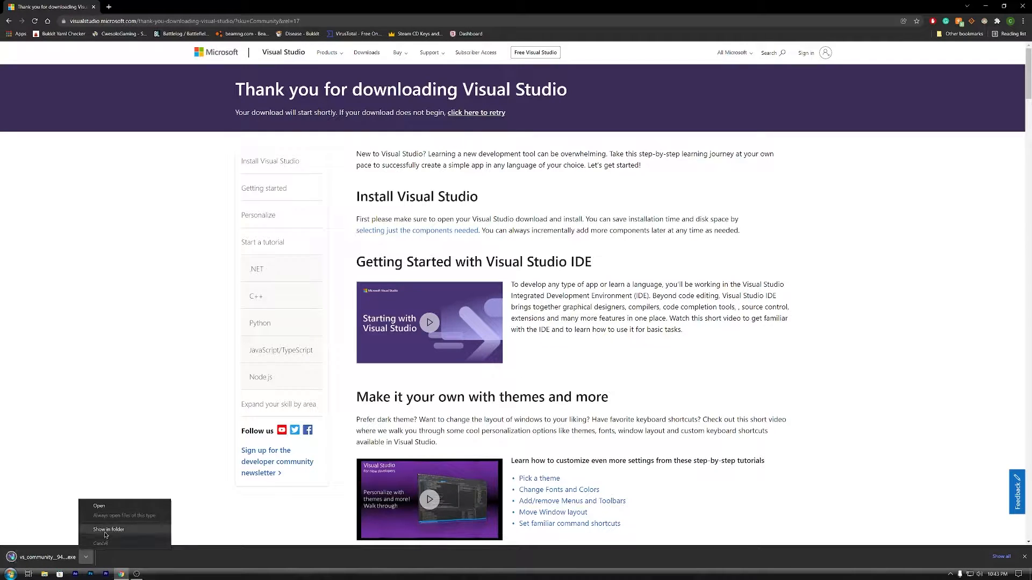
{"action": "left_click", "coordinate": [108, 507]}
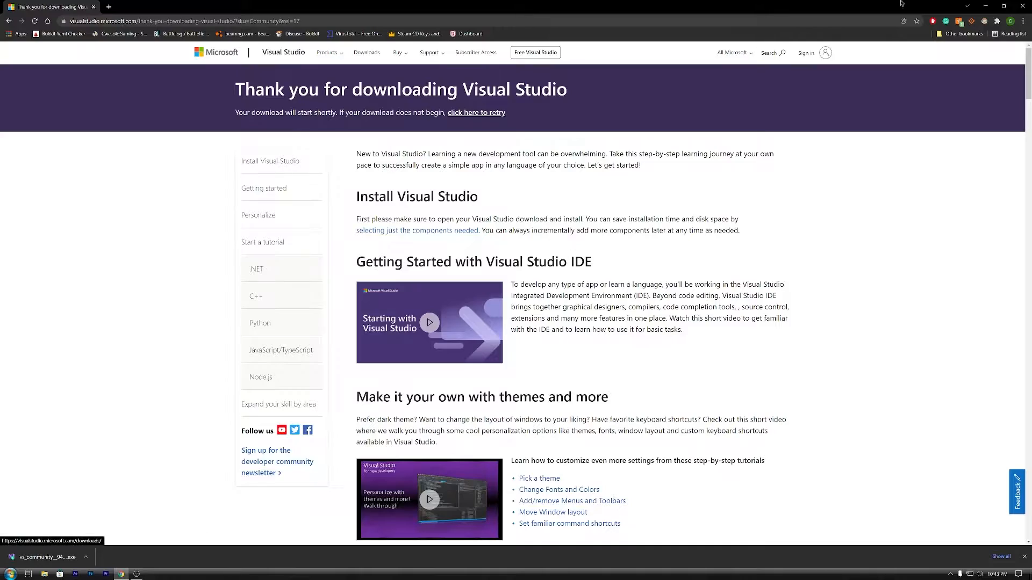
{"action": "left_click", "coordinate": [1023, 5]}
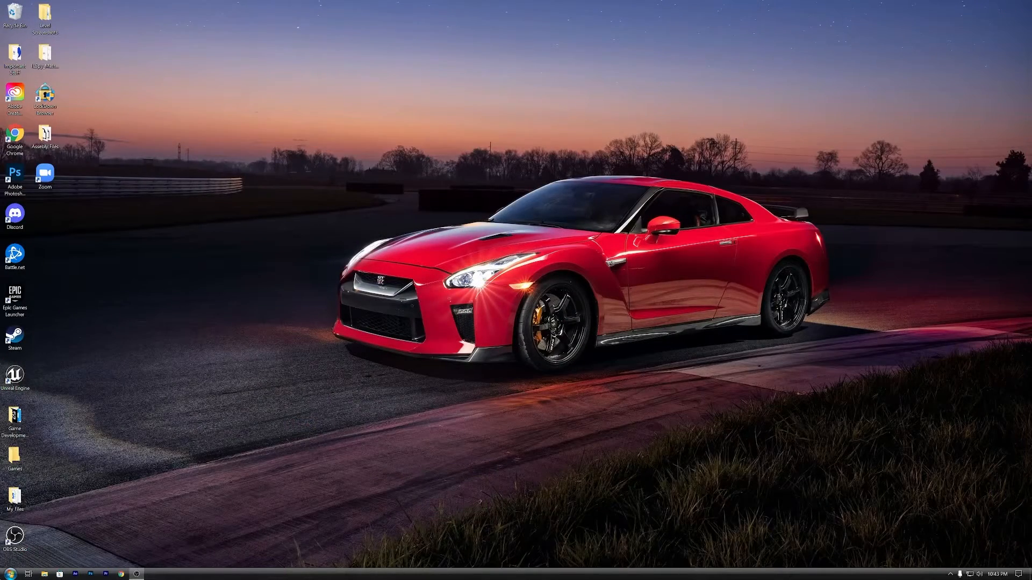
Search the computer's programs for "visu" and launch Visual Studio Installer
{"action": "key", "text": "super"}
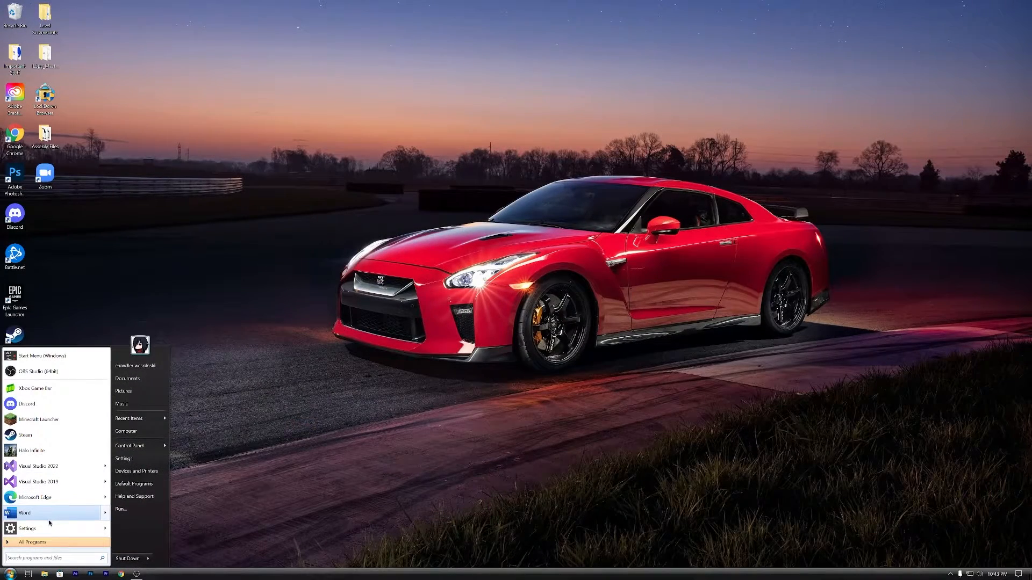
{"action": "type", "text": "visu"}
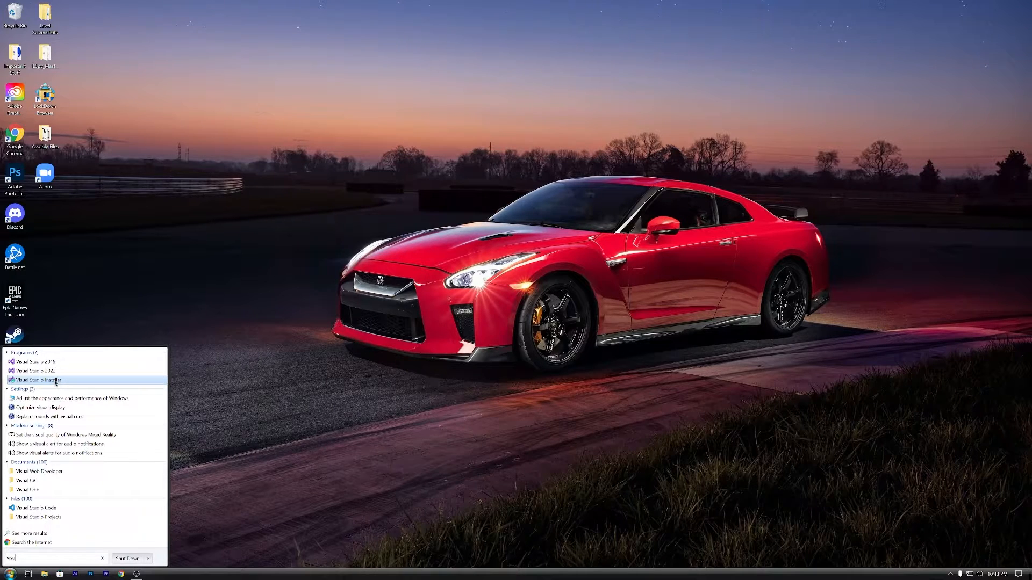
{"action": "left_click", "coordinate": [56, 381]}
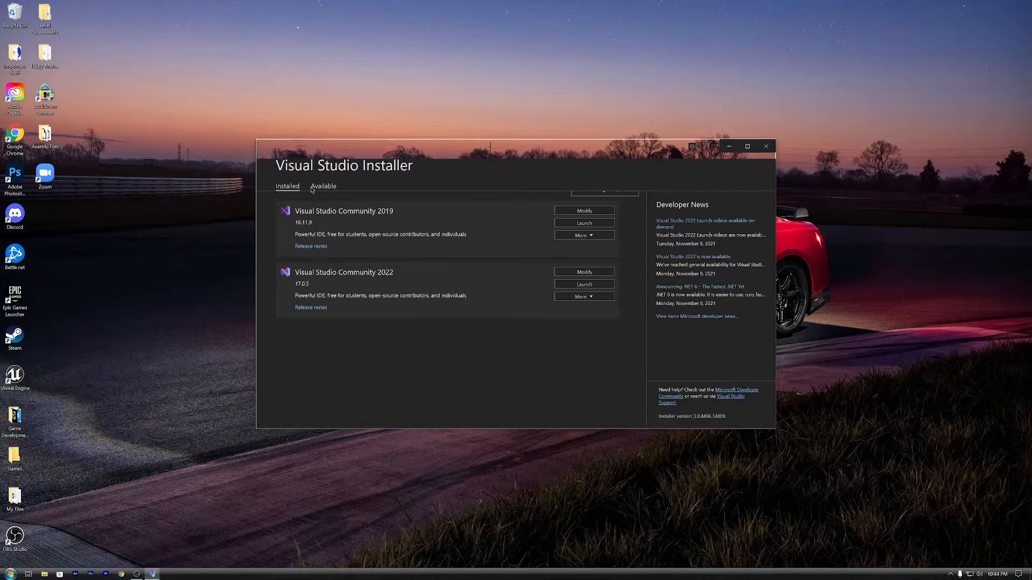
Examine the Visual Studio editions available to install, including the Community, Professional and Enterprise releases
{"action": "left_click", "coordinate": [323, 186]}
{"action": "mouse_move", "coordinate": [437, 154]}
{"action": "left_mouse_down"}
{"action": "mouse_move", "coordinate": [428, 152]}
{"action": "mouse_move", "coordinate": [425, 224]}
{"action": "mouse_move", "coordinate": [439, 148]}
{"action": "left_mouse_up"}
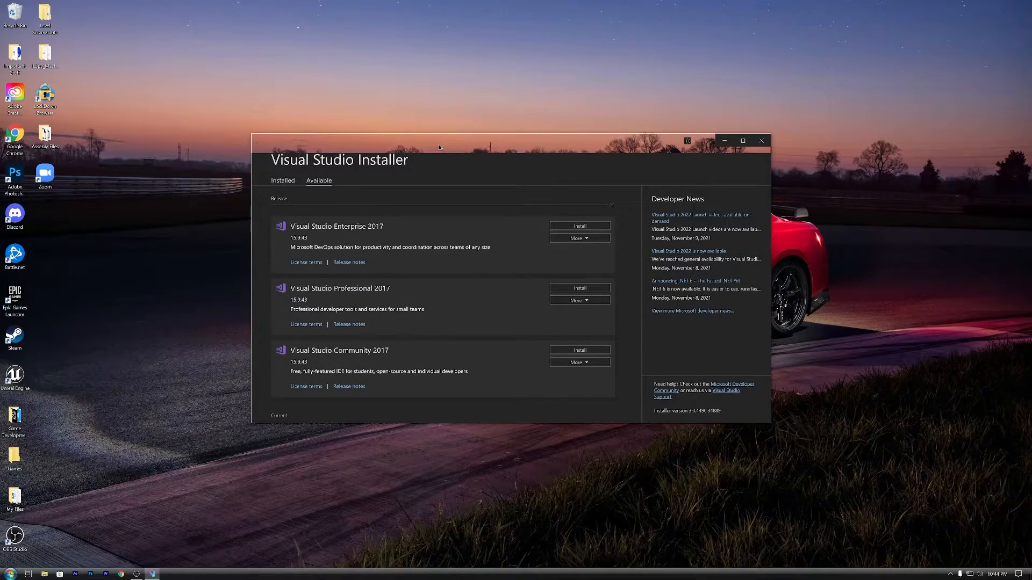
{"action": "scroll", "coordinate": [461, 366], "scroll_direction": "down", "scroll_amount": 5}
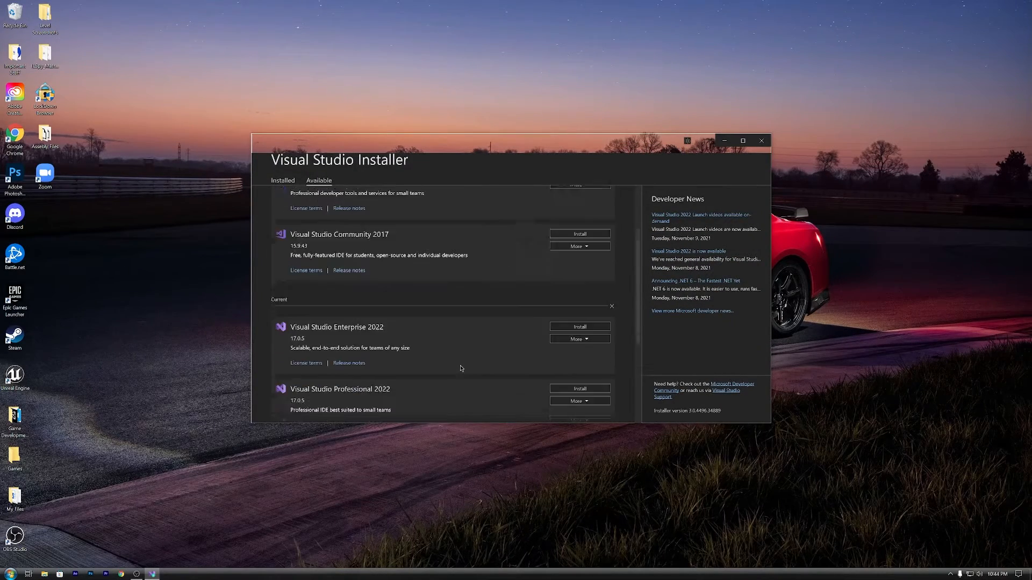
{"action": "scroll", "coordinate": [456, 368], "scroll_direction": "up", "scroll_amount": 5}
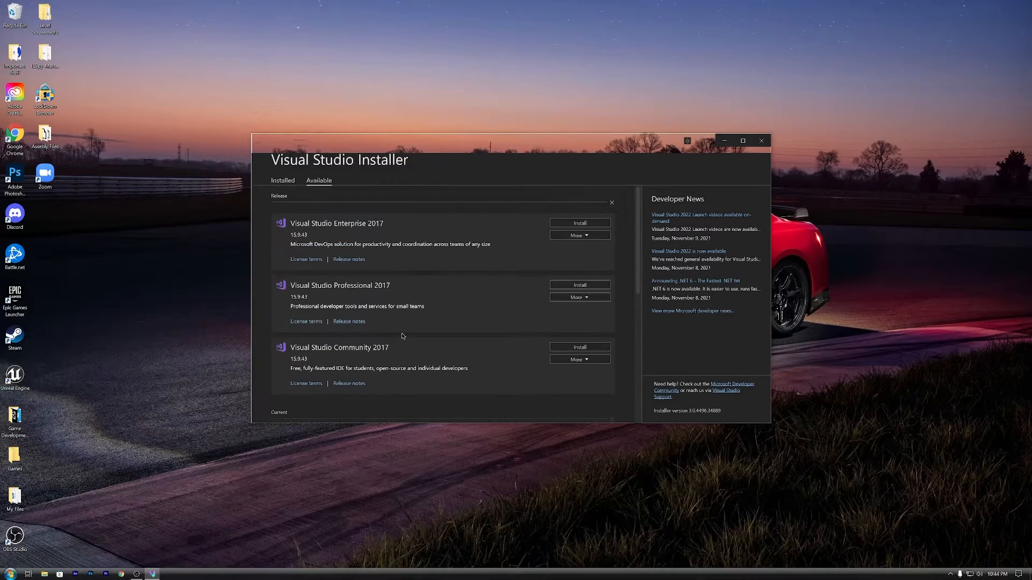
{"action": "scroll", "coordinate": [403, 344], "scroll_direction": "down", "scroll_amount": 3}
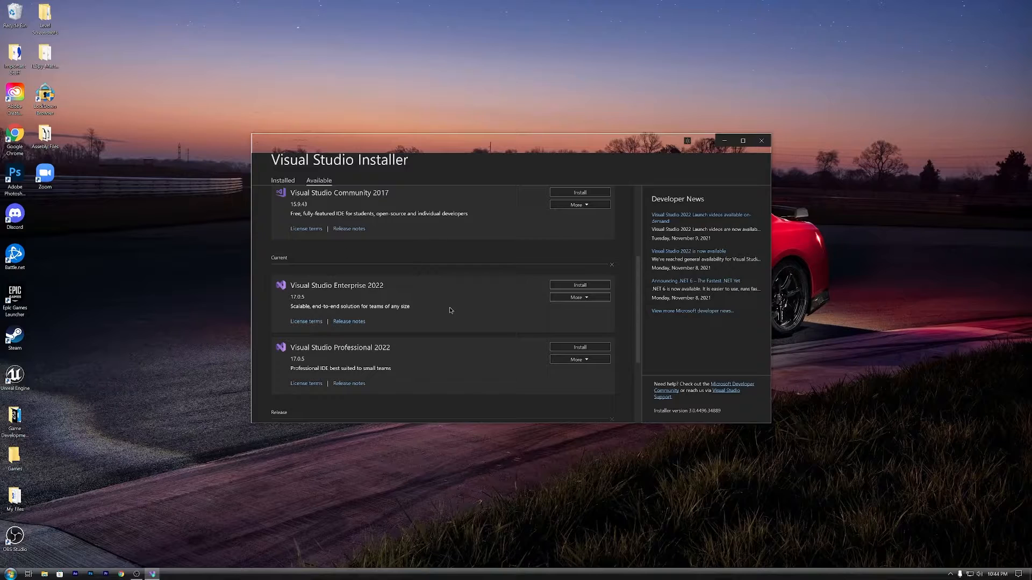
{"action": "scroll", "coordinate": [385, 231], "scroll_direction": "up", "scroll_amount": 3}
{"action": "scroll", "coordinate": [385, 231], "scroll_direction": "down", "scroll_amount": 4}
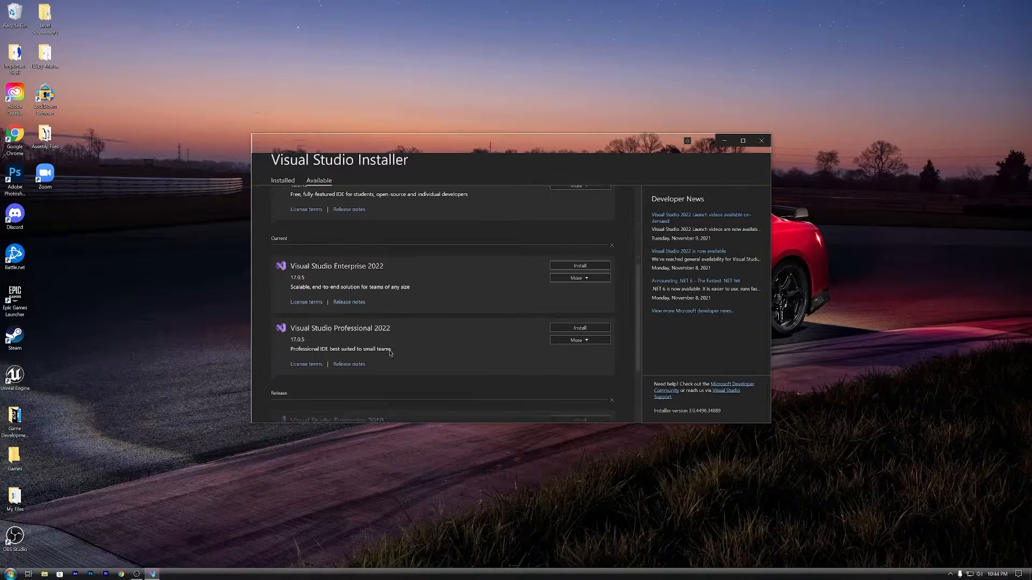
{"action": "scroll", "coordinate": [393, 385], "scroll_direction": "up", "scroll_amount": 3}
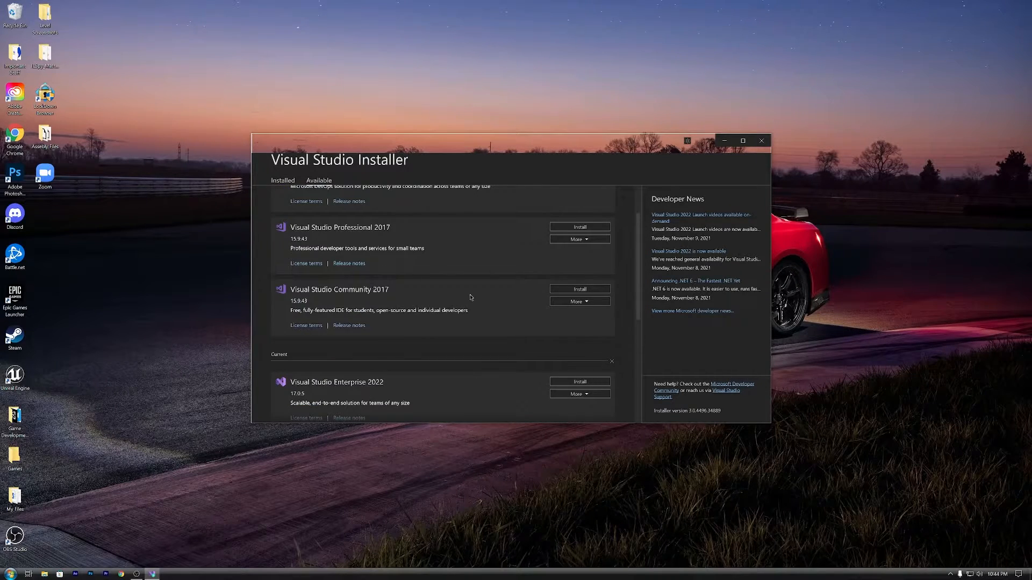
{"action": "scroll", "coordinate": [471, 297], "scroll_direction": "up", "scroll_amount": 2}
Return to the installed products and open the modification options for Visual Studio Community 2022
{"action": "left_click", "coordinate": [282, 181]}
{"action": "left_click_drag", "start_coordinate": [453, 141], "coordinate": [387, 149]}
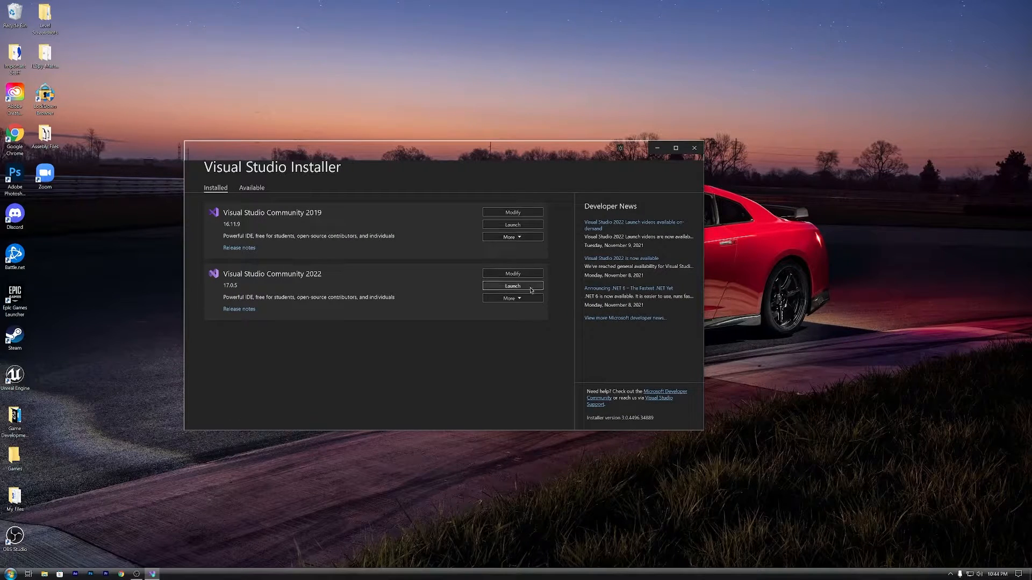
{"action": "left_click", "coordinate": [513, 274]}
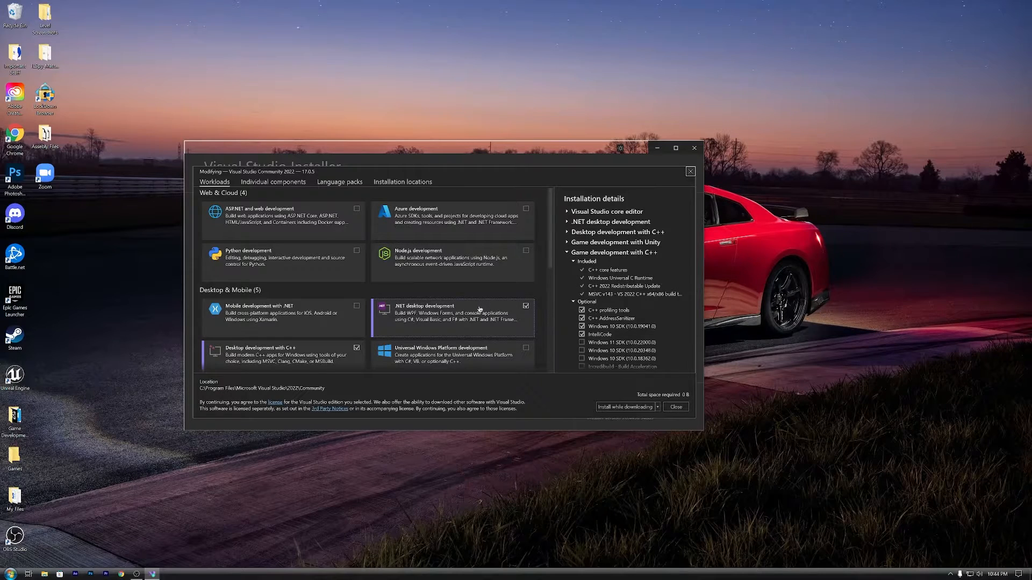
Examine the Web & Cloud, Desktop & Mobile and Gaming workloads offered for Visual Studio Community 2022
{"action": "scroll", "coordinate": [476, 310], "scroll_direction": "down", "scroll_amount": 5}
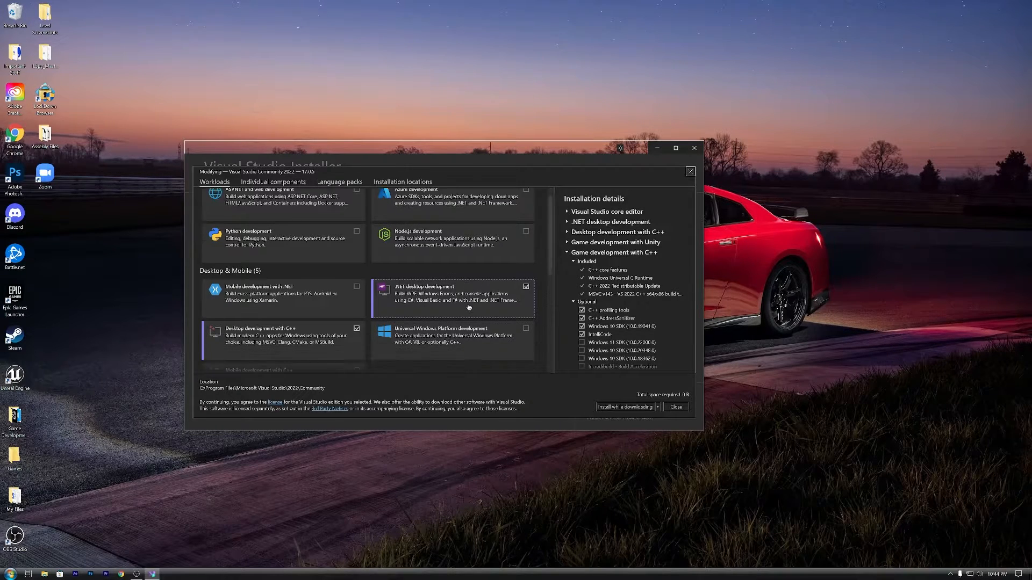
{"action": "scroll", "coordinate": [467, 310], "scroll_direction": "down", "scroll_amount": 1}
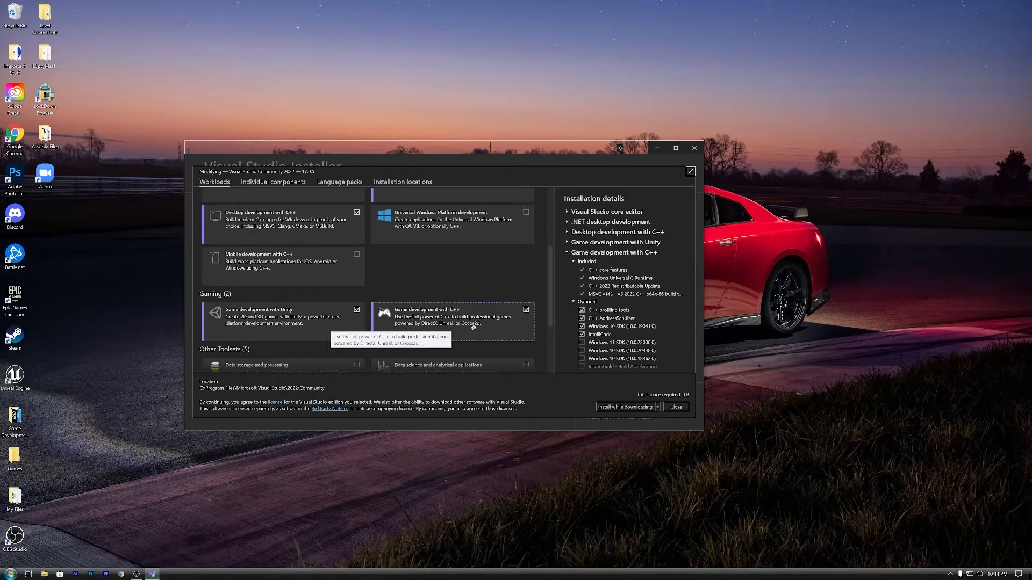
{"action": "scroll", "coordinate": [444, 357], "scroll_direction": "up", "scroll_amount": 3}
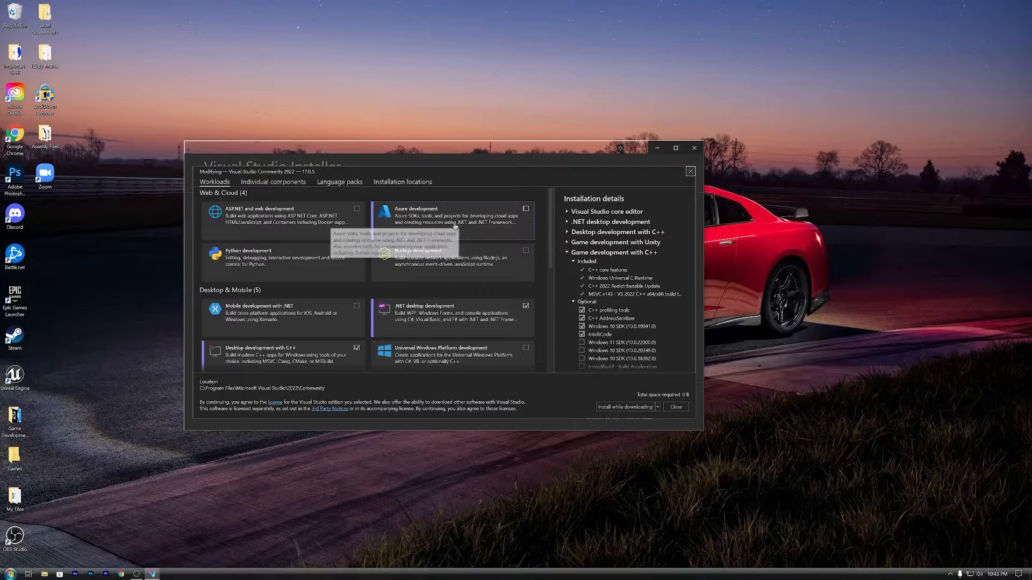
{"action": "scroll", "coordinate": [435, 255], "scroll_direction": "down", "scroll_amount": 1}
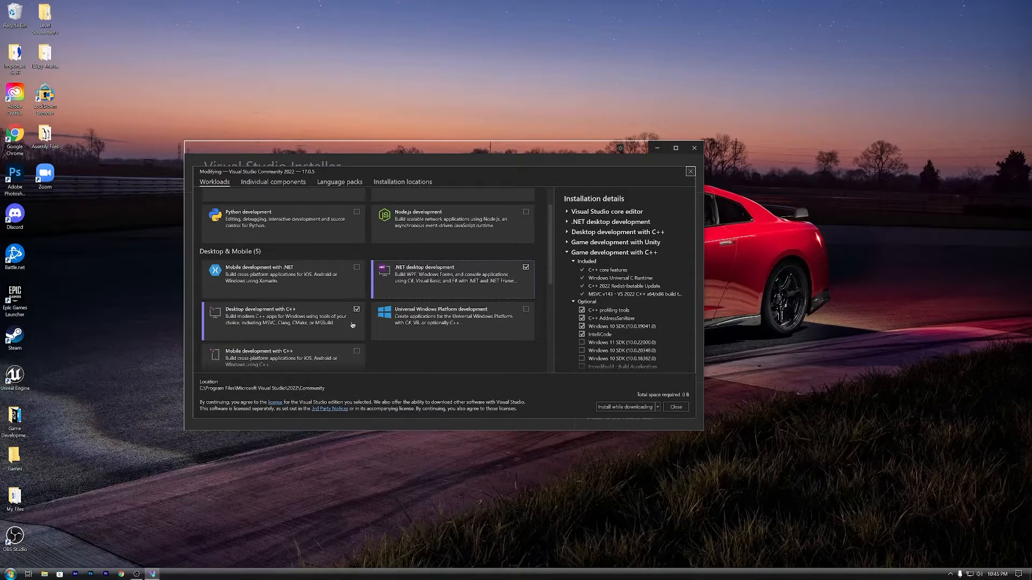
{"action": "scroll", "coordinate": [349, 319], "scroll_direction": "down", "scroll_amount": 2}
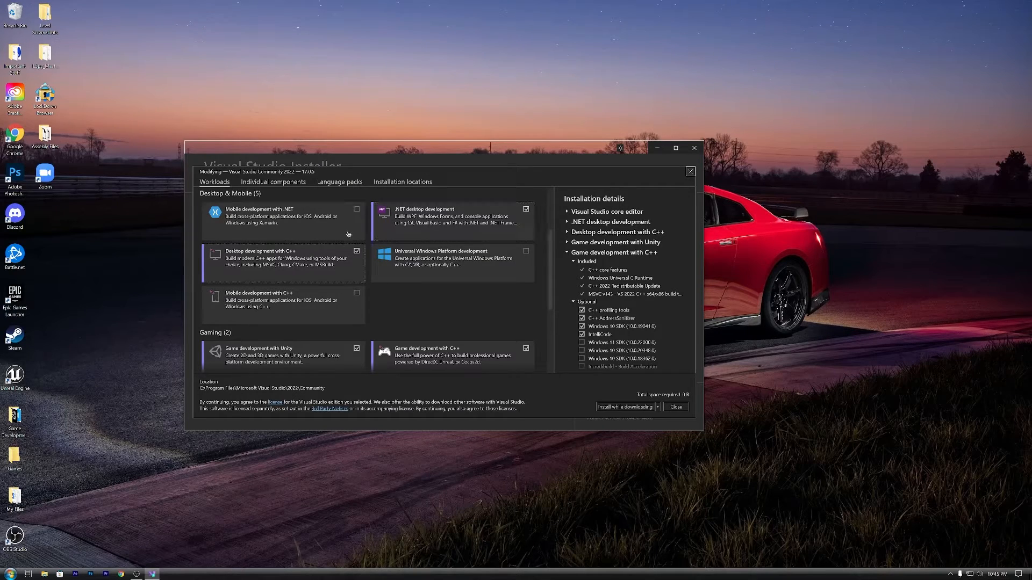
{"action": "scroll", "coordinate": [442, 335], "scroll_direction": "up", "scroll_amount": 3}
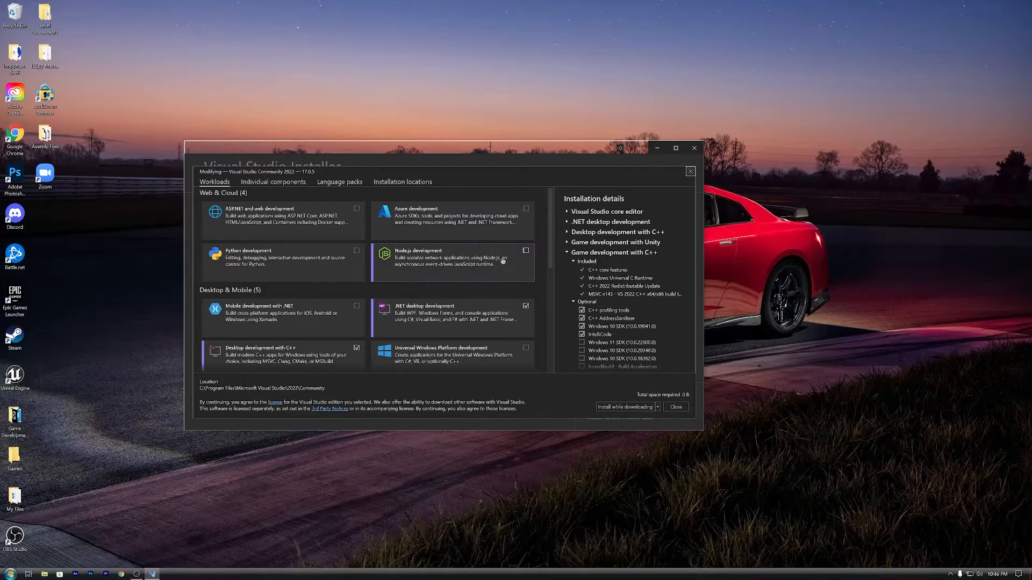
{"action": "left_click", "coordinate": [517, 270]}
{"action": "scroll", "coordinate": [475, 267], "scroll_direction": "down", "scroll_amount": 3}
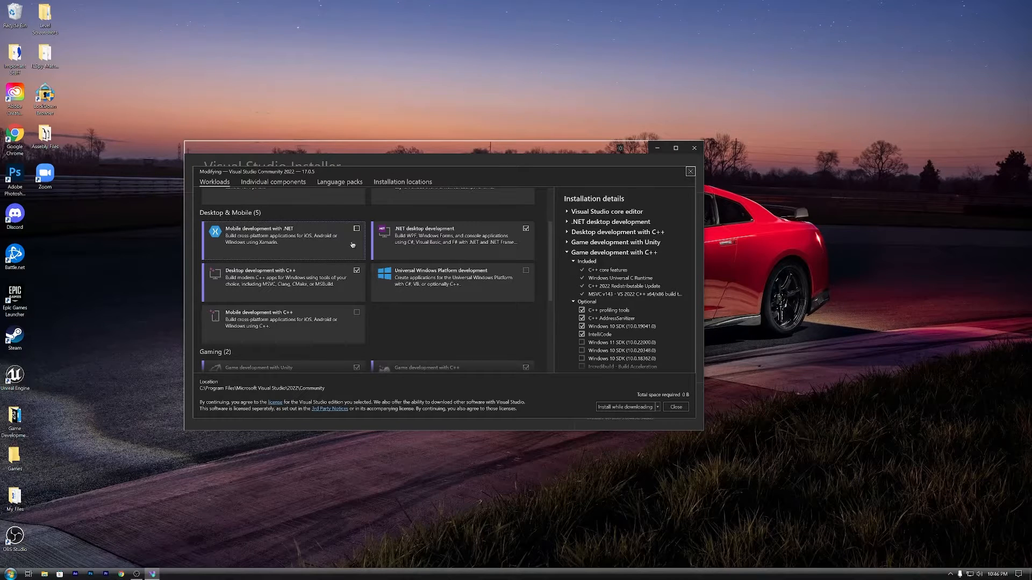
{"action": "left_click", "coordinate": [293, 308]}
Try adding the Universal Windows Platform development workload to view its installation details, and deselect it again
{"action": "left_click", "coordinate": [452, 288]}
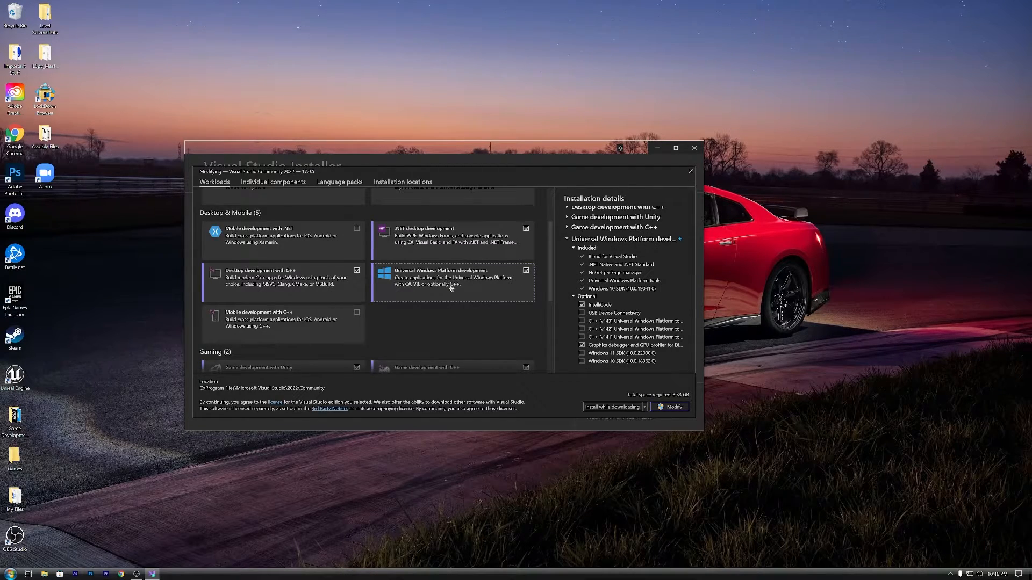
{"action": "left_click", "coordinate": [452, 288]}
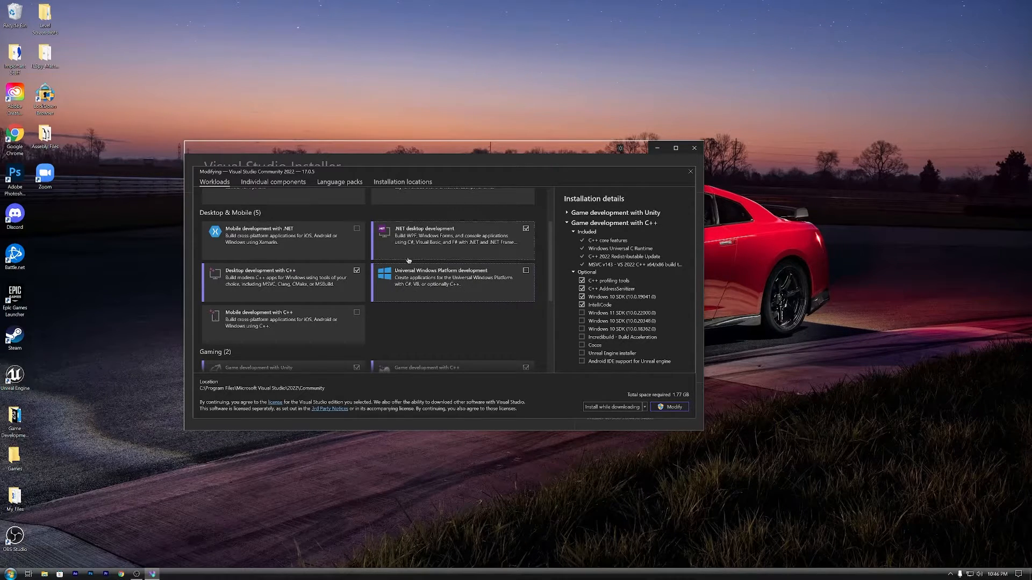
{"action": "left_click", "coordinate": [469, 276]}
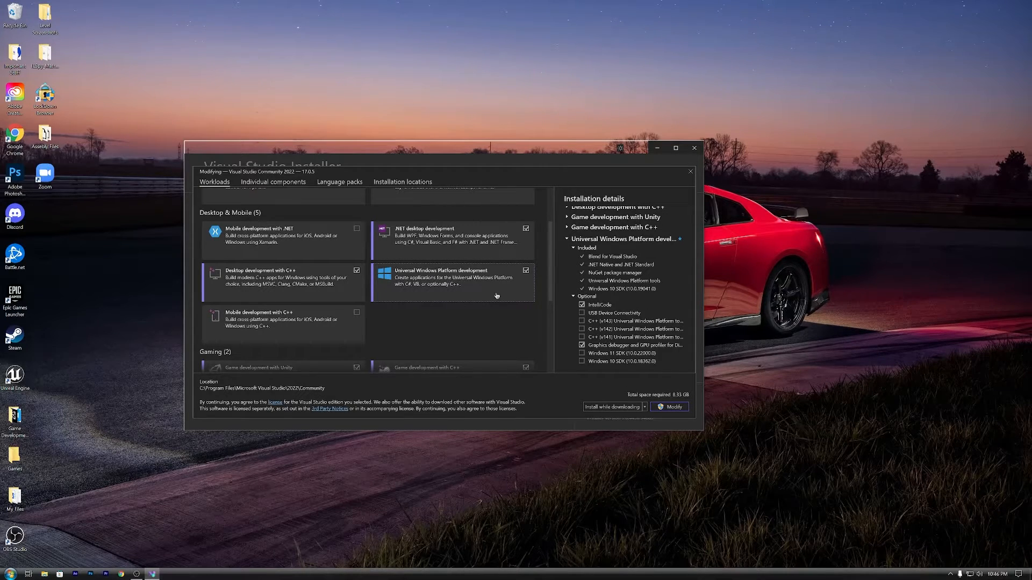
{"action": "left_click", "coordinate": [453, 284]}
Review the Gaming, Other Toolsets and Desktop & Mobile workloads, and close the installer without applying any modification
{"action": "scroll", "coordinate": [466, 290], "scroll_direction": "down", "scroll_amount": 5}
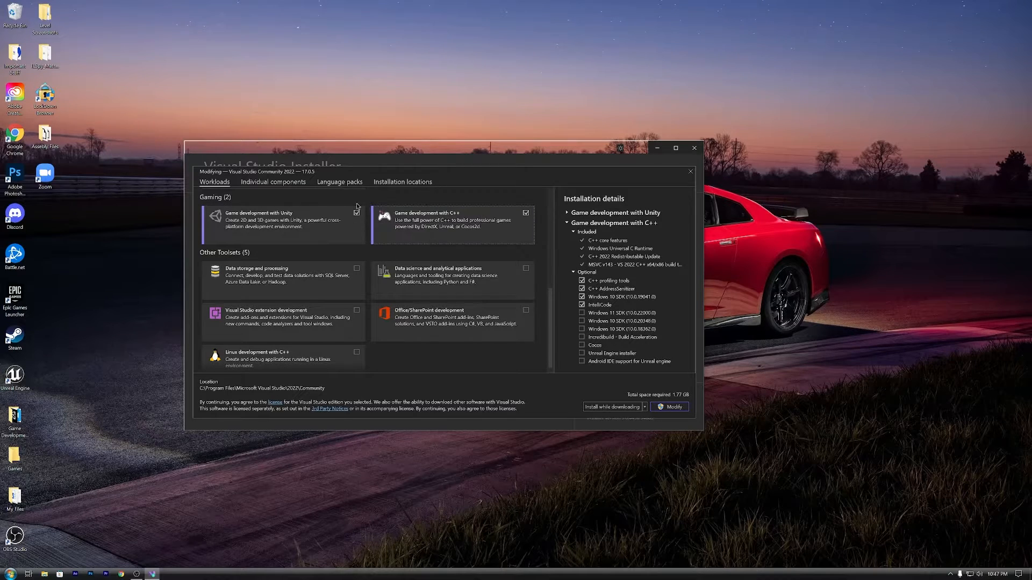
{"action": "scroll", "coordinate": [377, 301], "scroll_direction": "down", "scroll_amount": 1}
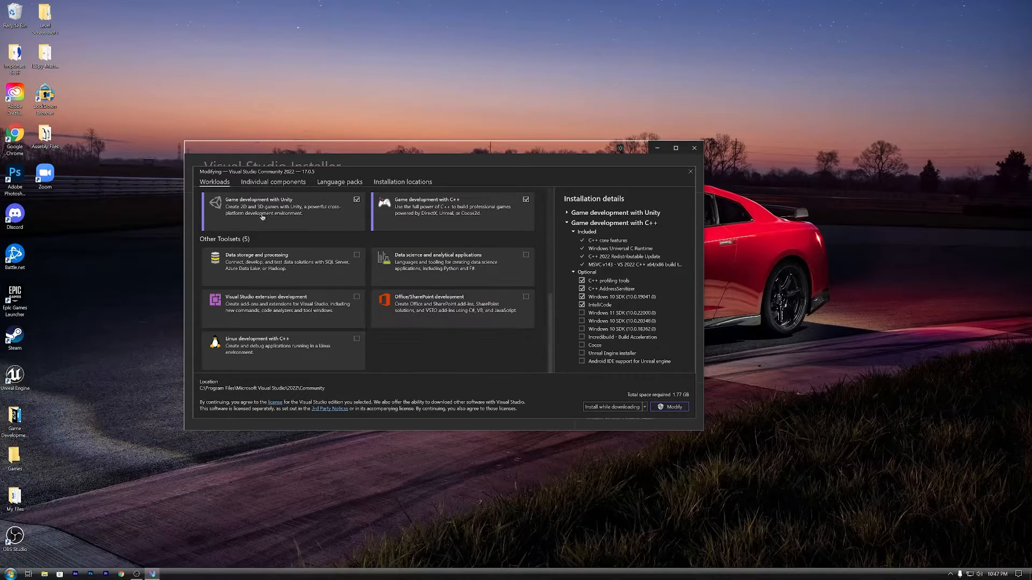
{"action": "scroll", "coordinate": [462, 348], "scroll_direction": "up", "scroll_amount": 5}
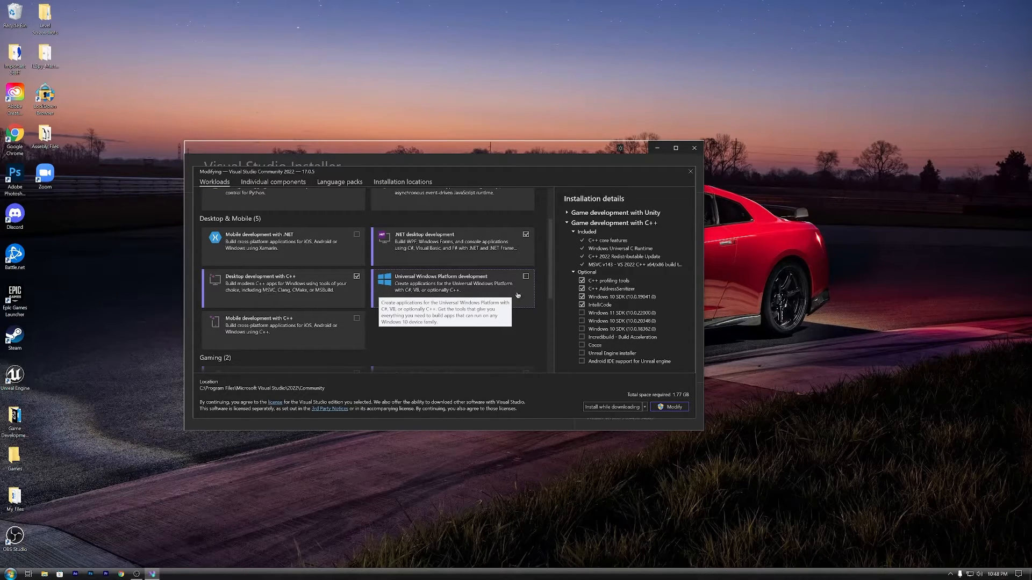
{"action": "scroll", "coordinate": [517, 294], "scroll_direction": "down", "scroll_amount": 3}
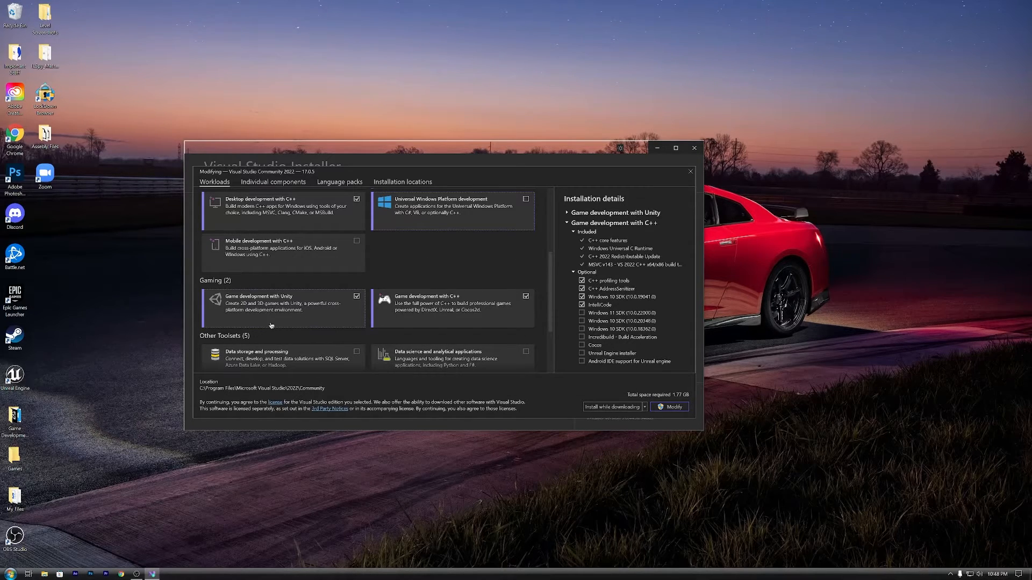
{"action": "scroll", "coordinate": [251, 303], "scroll_direction": "up", "scroll_amount": 2}
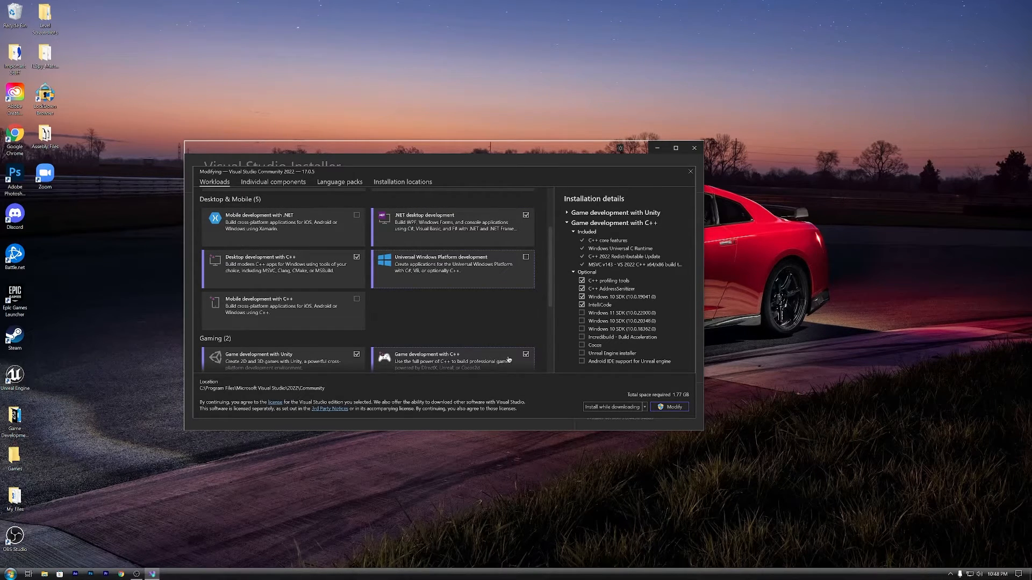
{"action": "left_click", "coordinate": [690, 172]}
{"action": "left_click", "coordinate": [695, 148]}
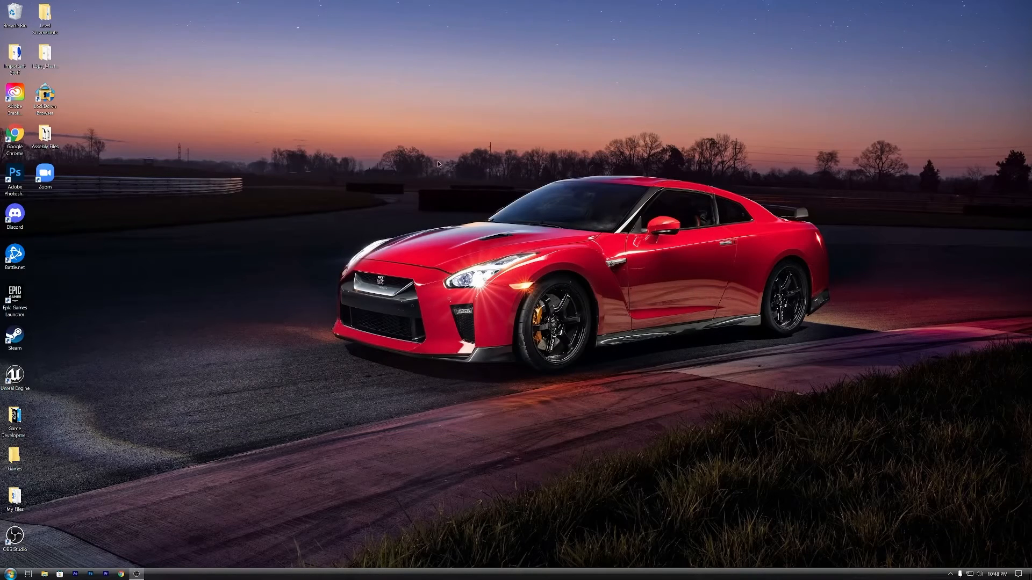
Launch Visual Studio 2022 and open the recent solution Tutorial Series.sln
{"action": "left_click", "coordinate": [10, 574]}
{"action": "left_click", "coordinate": [44, 467]}
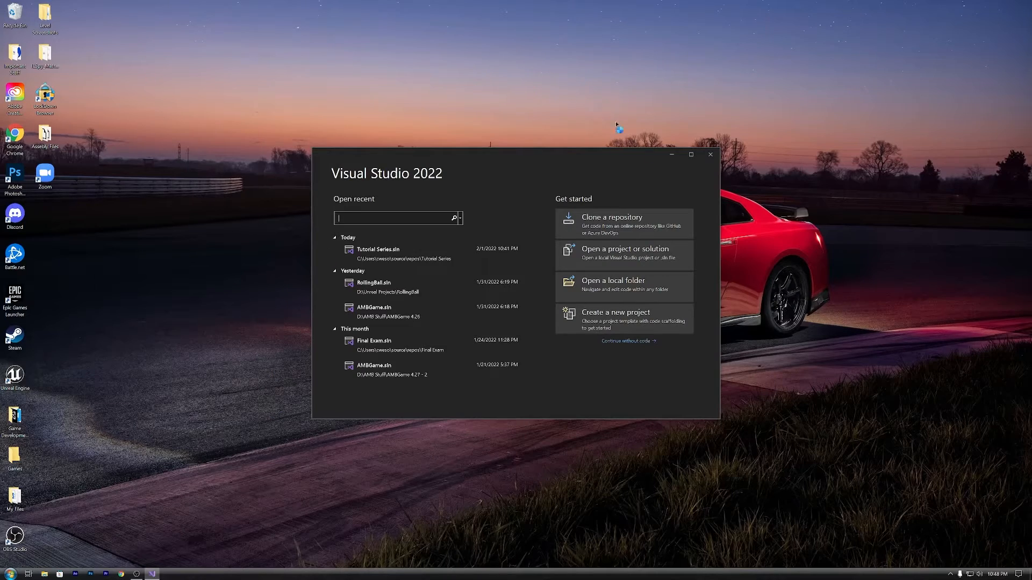
{"action": "left_click", "coordinate": [362, 257]}
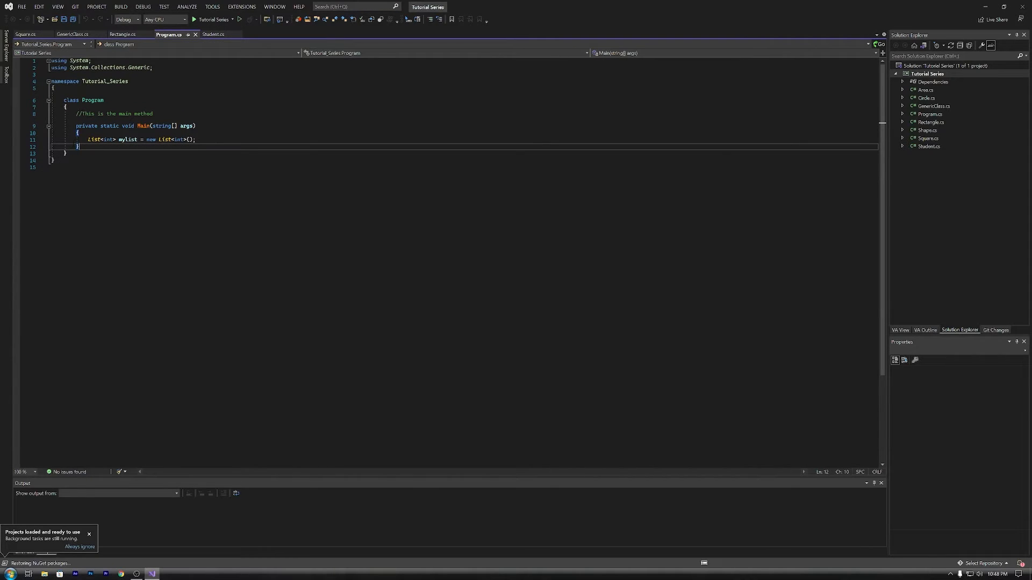
{"action": "left_click_drag", "start_coordinate": [84, 140], "coordinate": [58, 147]}
{"action": "left_click", "coordinate": [110, 177]}
{"action": "left_click", "coordinate": [70, 169]}
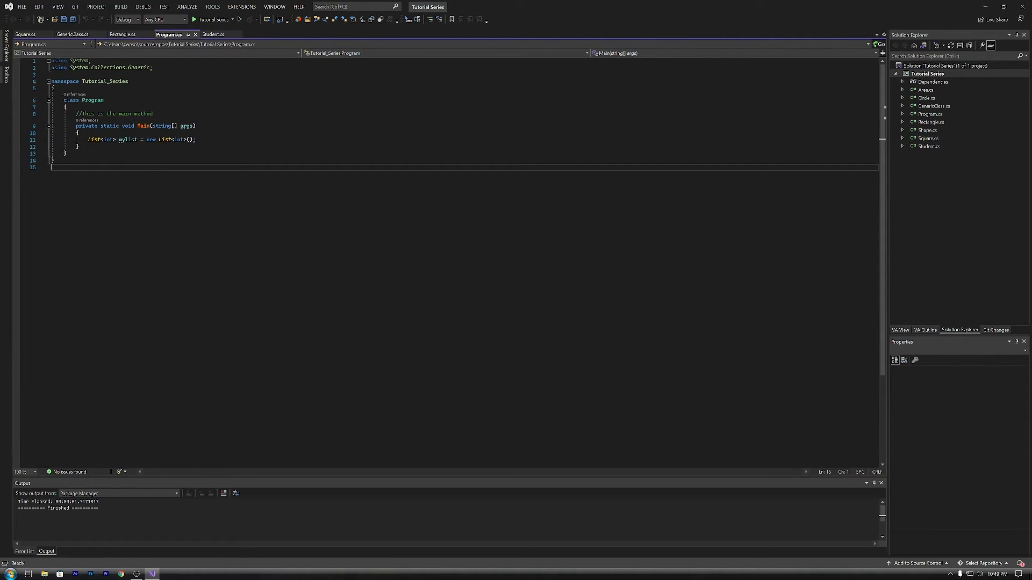
{"action": "left_click_drag", "start_coordinate": [63, 100], "coordinate": [123, 227]}
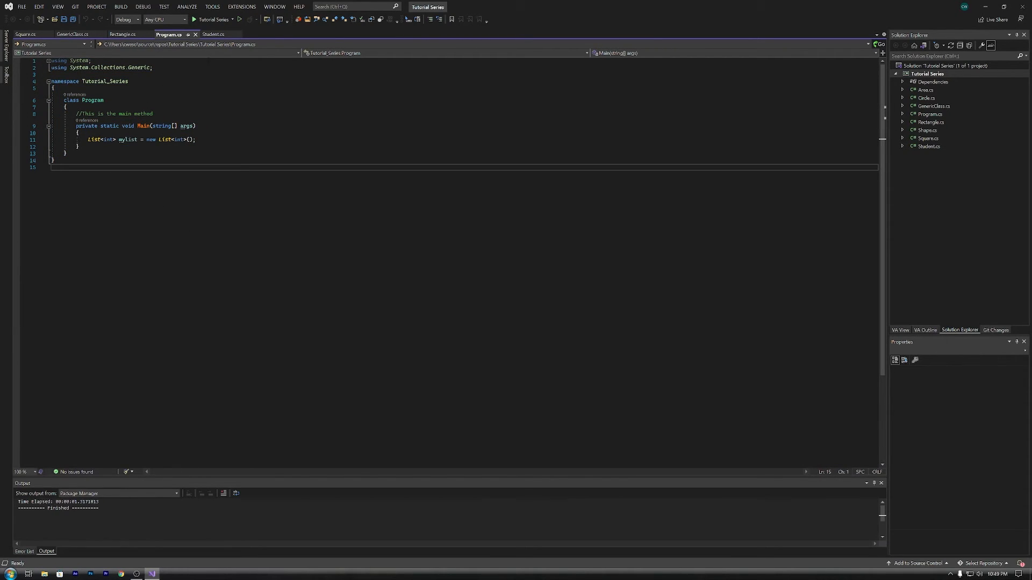